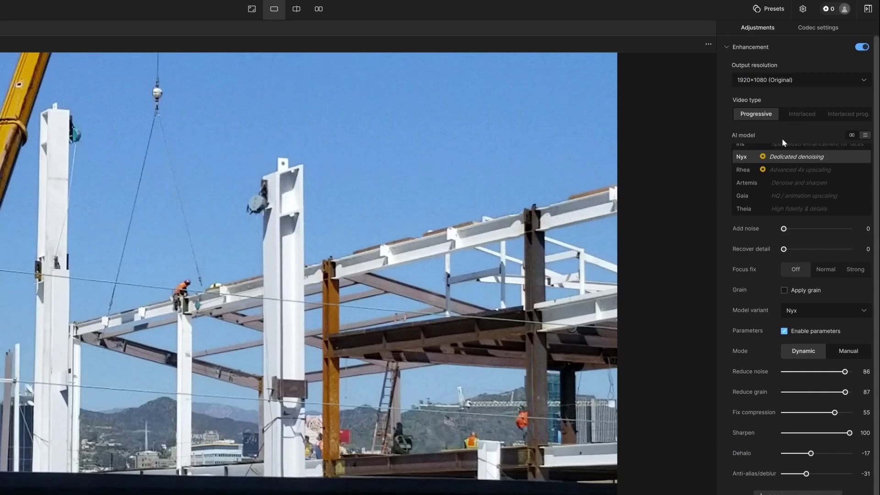
Review the codec settings and the cloud render cost estimate, then dismiss the cloud export.
left_click(818, 28)
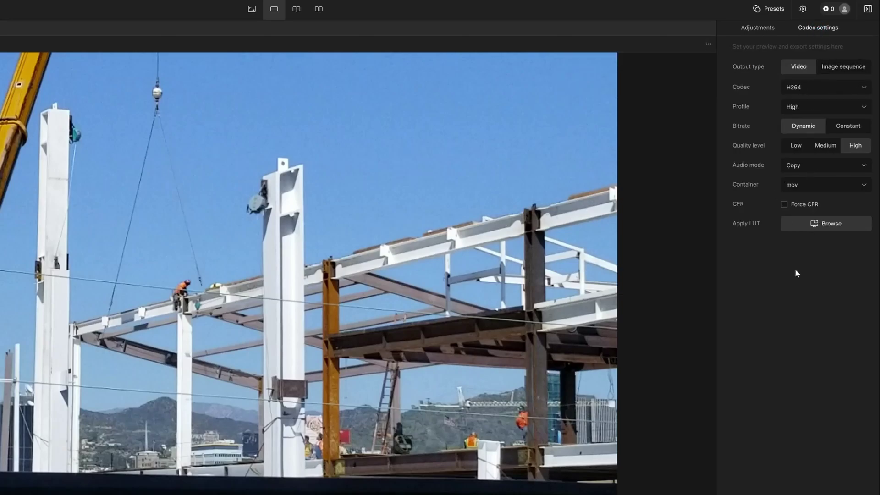
left_click(755, 28)
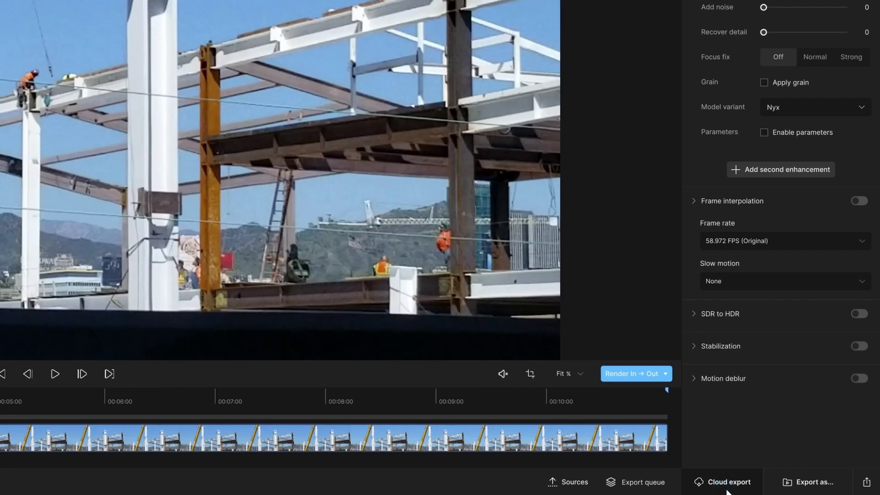
left_click(723, 486)
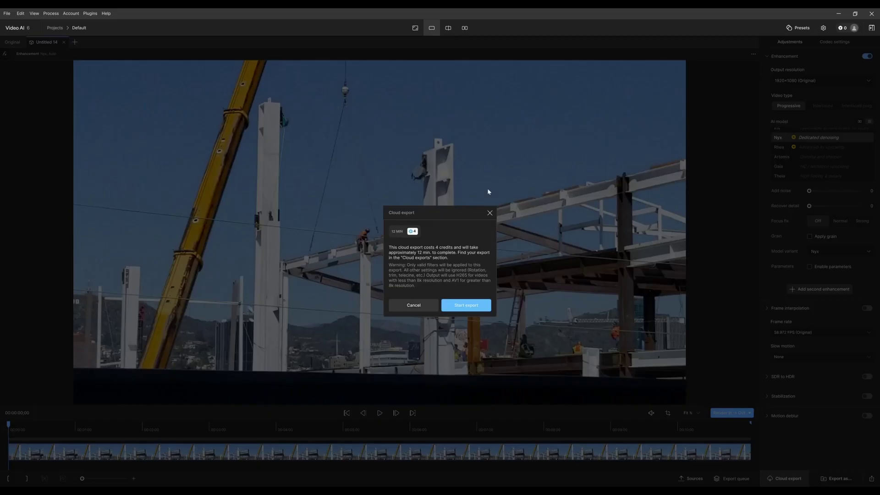
left_click(413, 306)
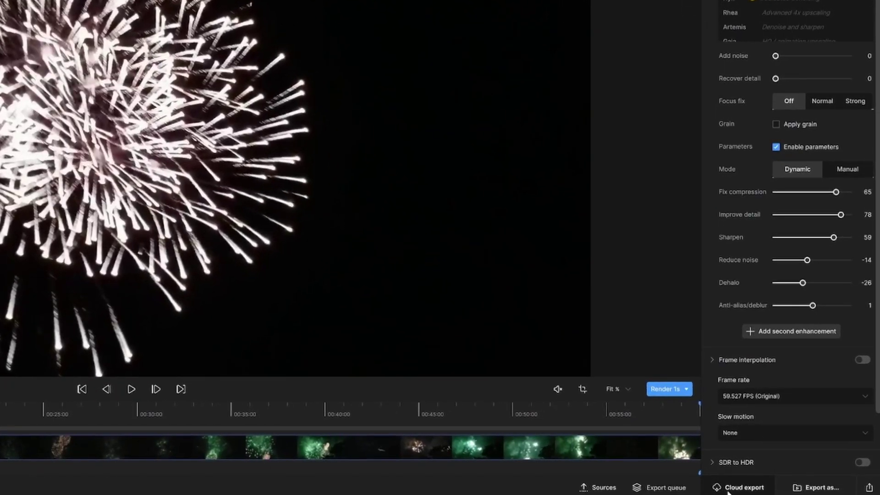
Start the 190-credit cloud render of the fireworks project and view it in the export queue.
left_click(763, 487)
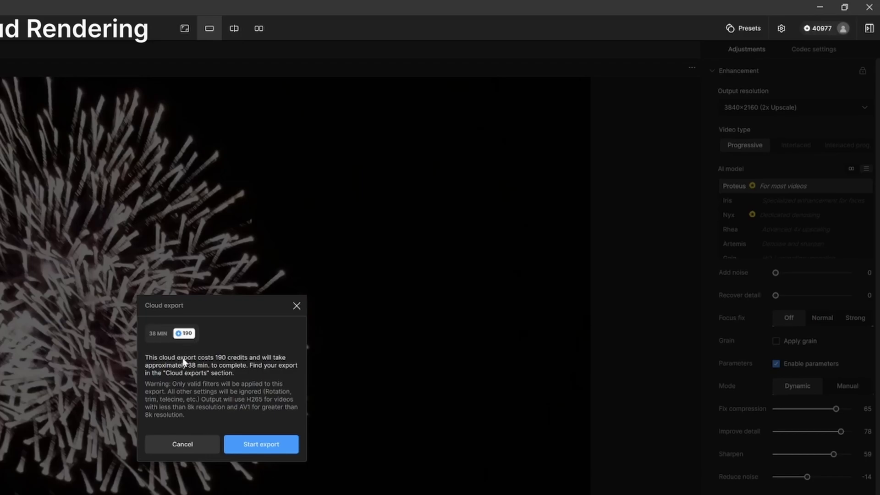
left_click(264, 447)
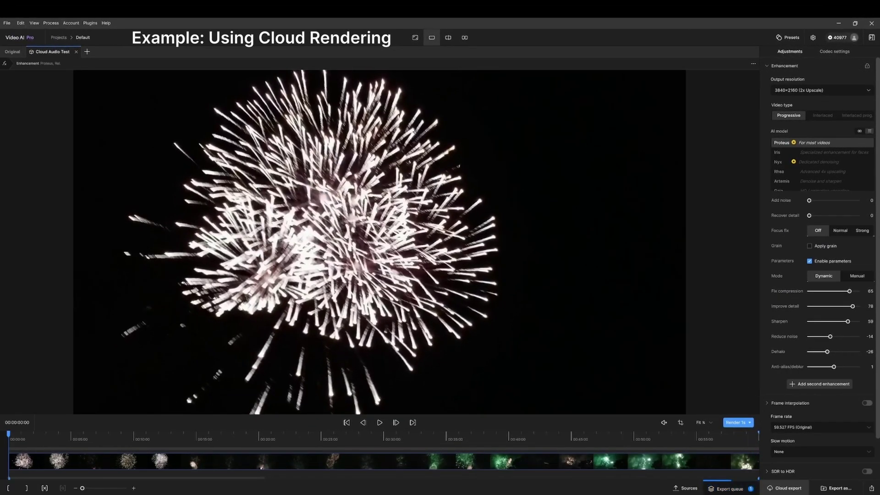
left_click(740, 492)
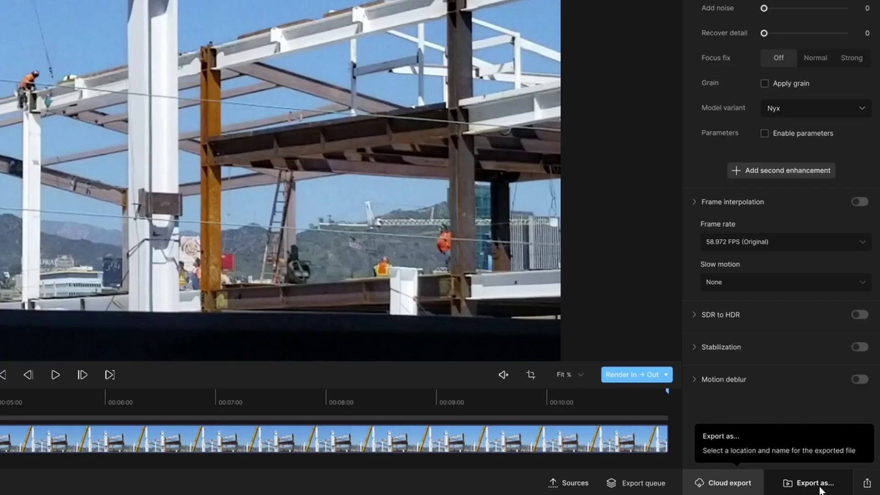
left_click(814, 483)
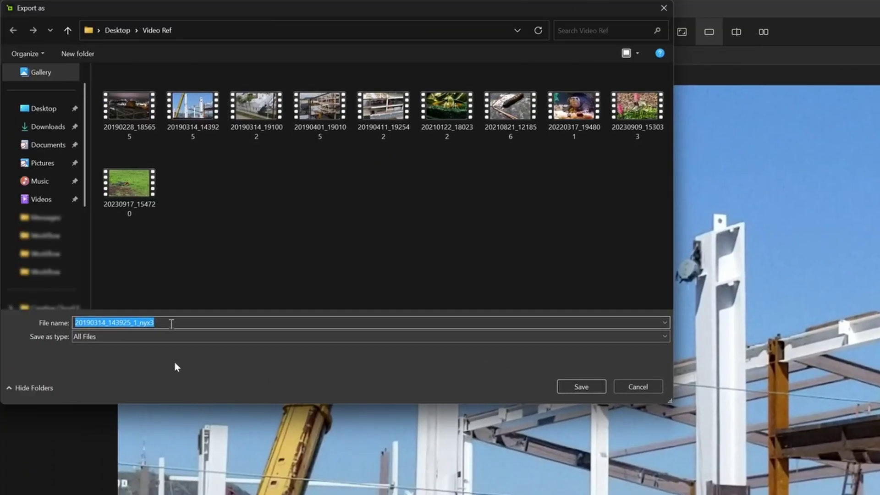
left_click(164, 321)
type("_")
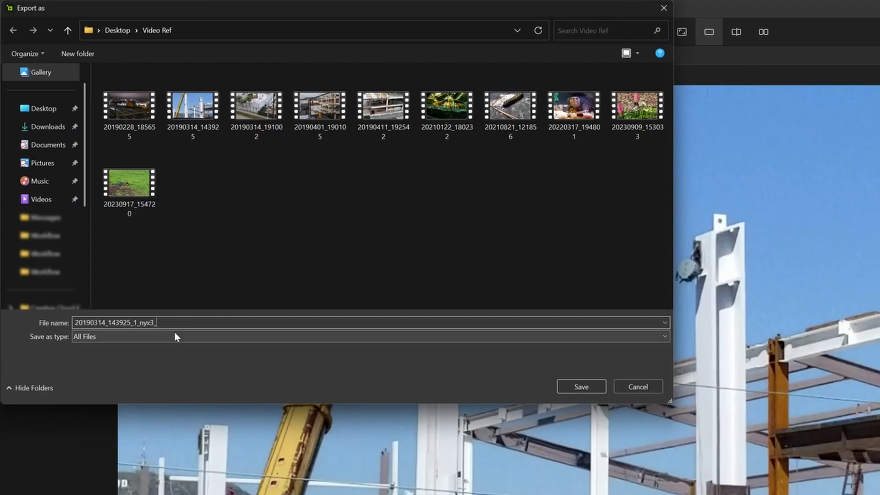
type("final")
key("BackSpace")
key("BackSpace")
key("BackSpace")
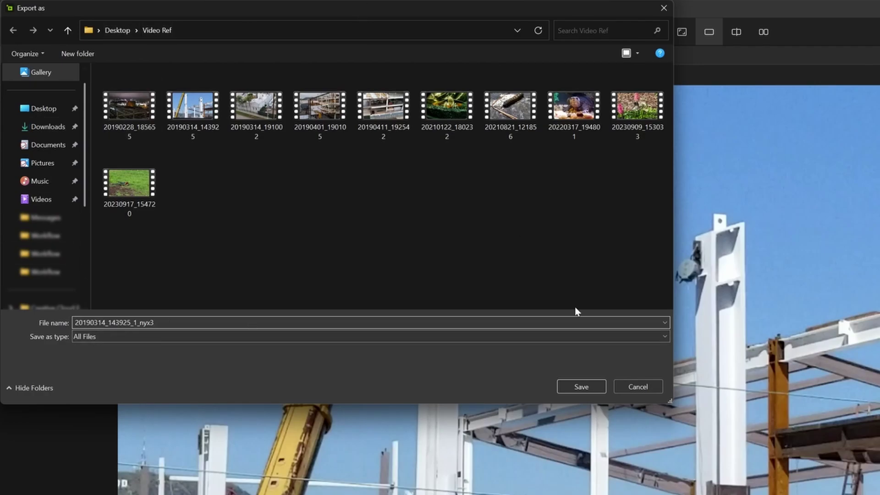
left_click(636, 387)
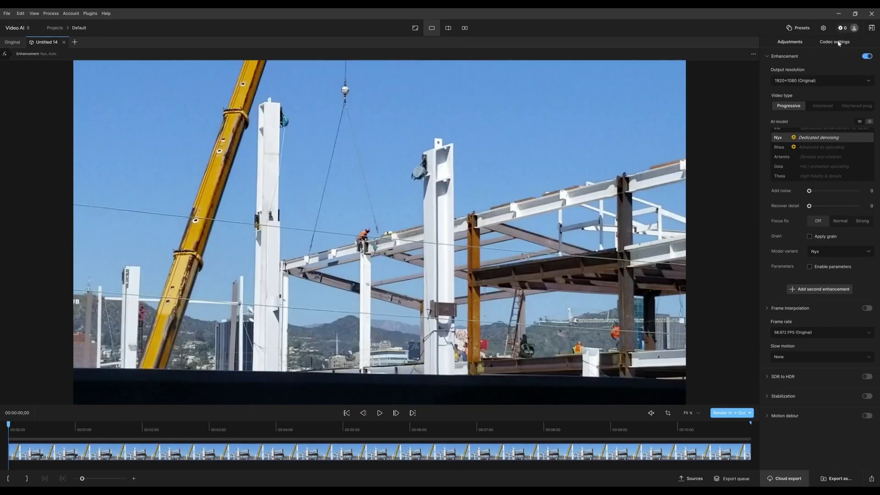
Quick-export the construction clip beside its source under a matching name and watch the queue progress.
left_click(835, 41)
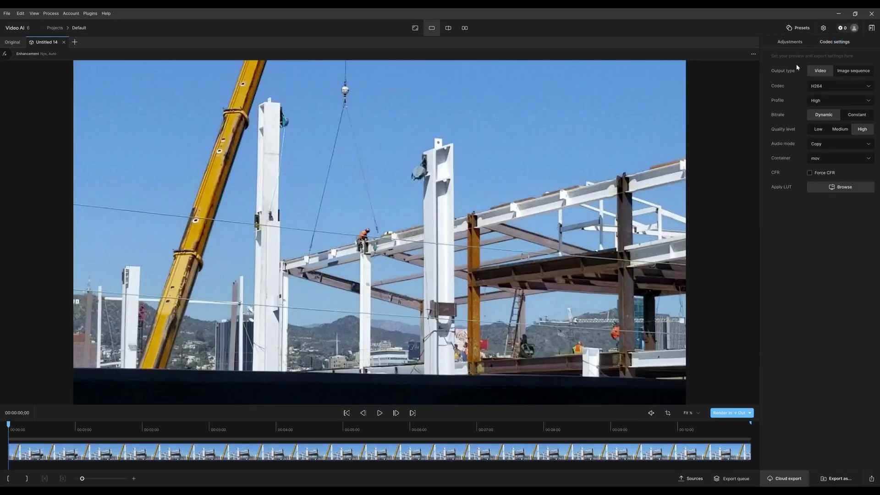
left_click(789, 42)
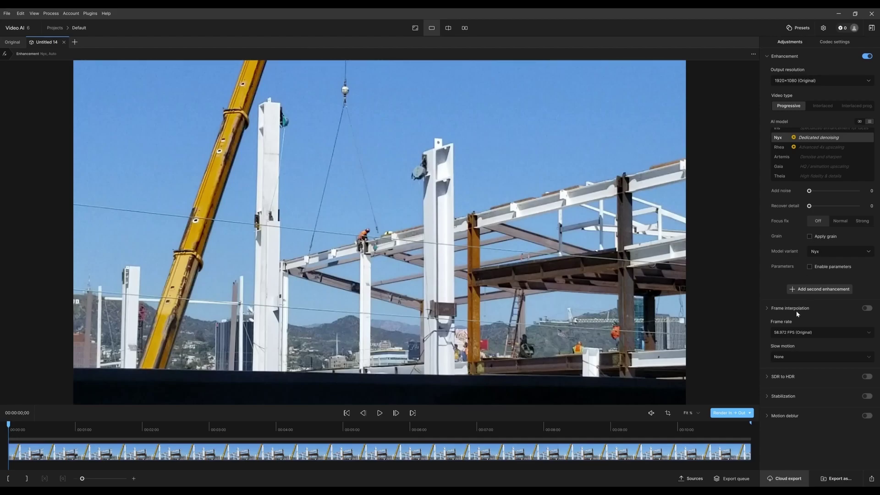
left_click(873, 480)
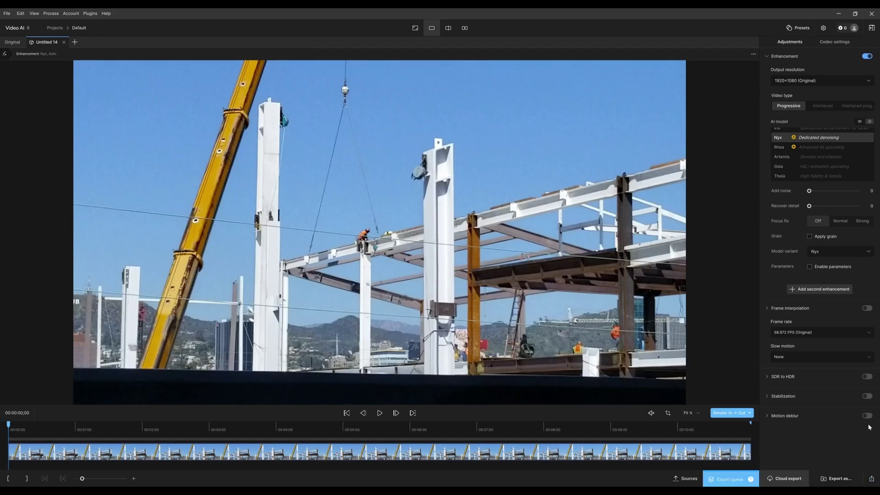
left_click(729, 478)
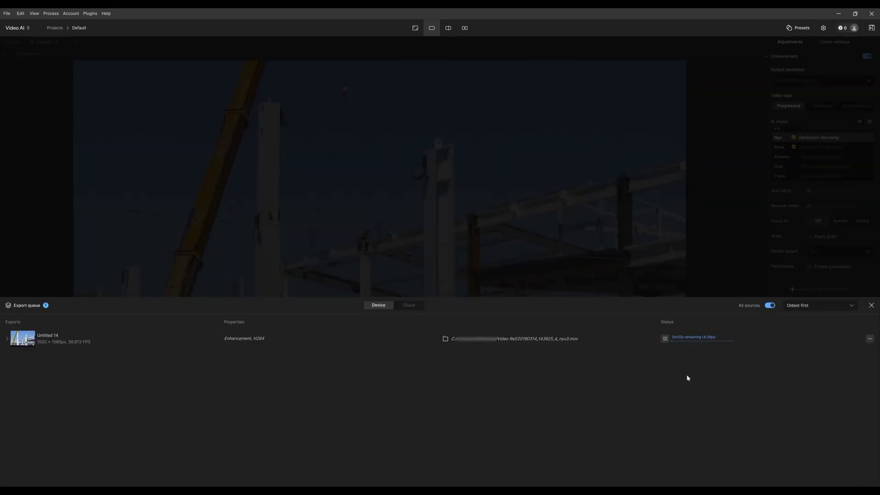
Pause and resume the construction export, keep oldest-first sorting, and show the job's extra actions.
left_click(665, 339)
left_click(664, 339)
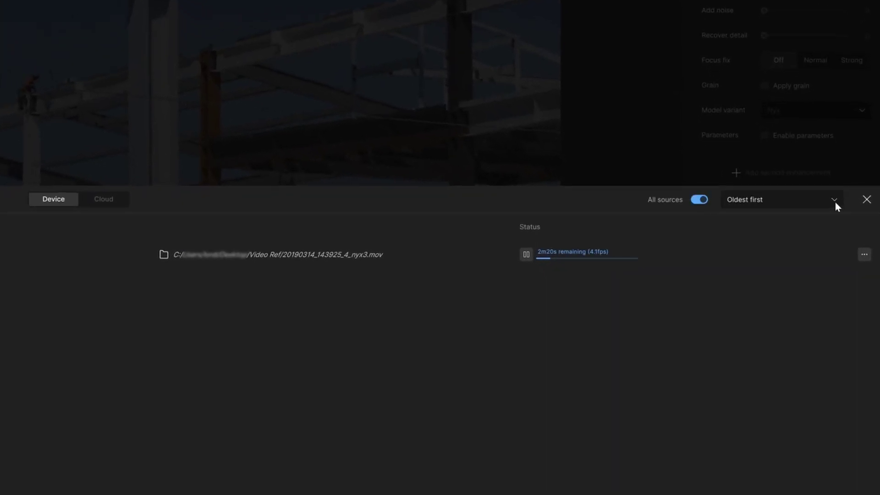
left_click(835, 202)
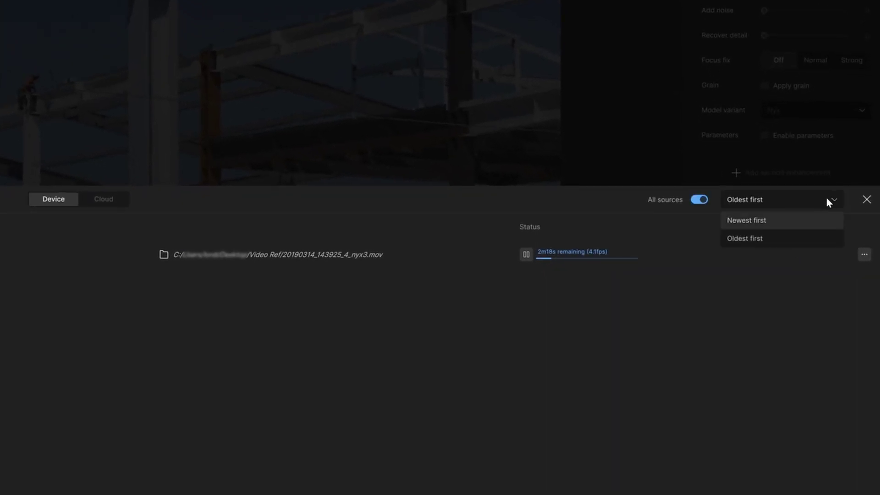
left_click(828, 199)
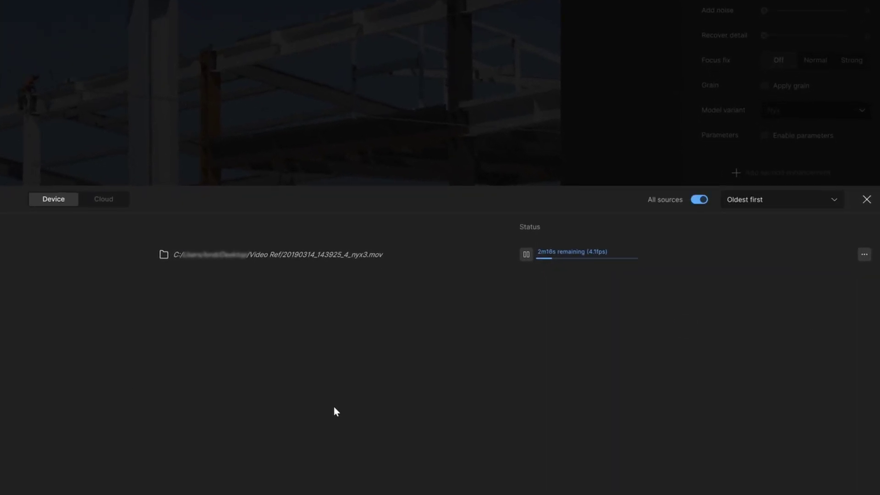
left_click(864, 255)
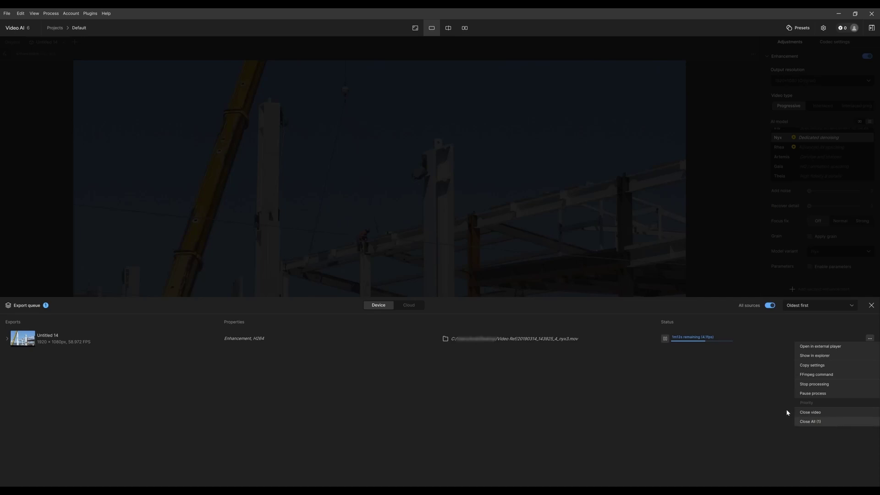
Play the finished construction-clip export in Windows Media Player, move its window, then close it.
left_click(673, 340)
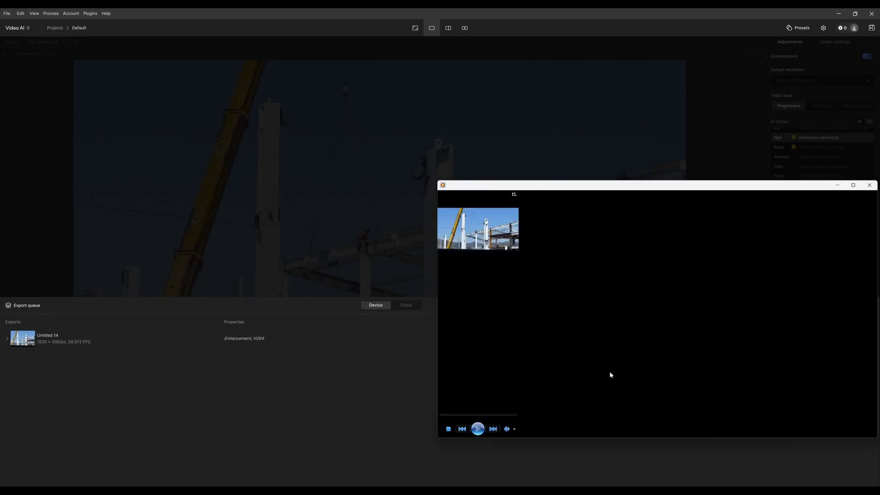
left_click_drag(632, 187, 496, 175)
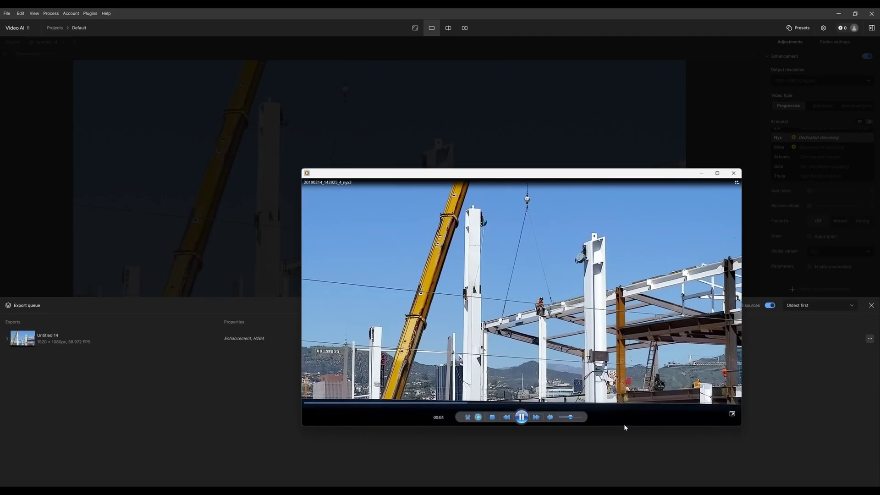
left_click(575, 477)
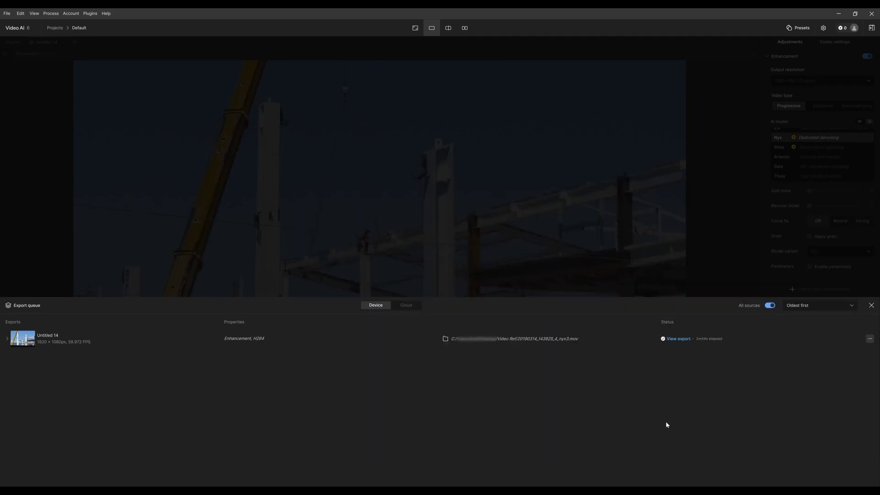